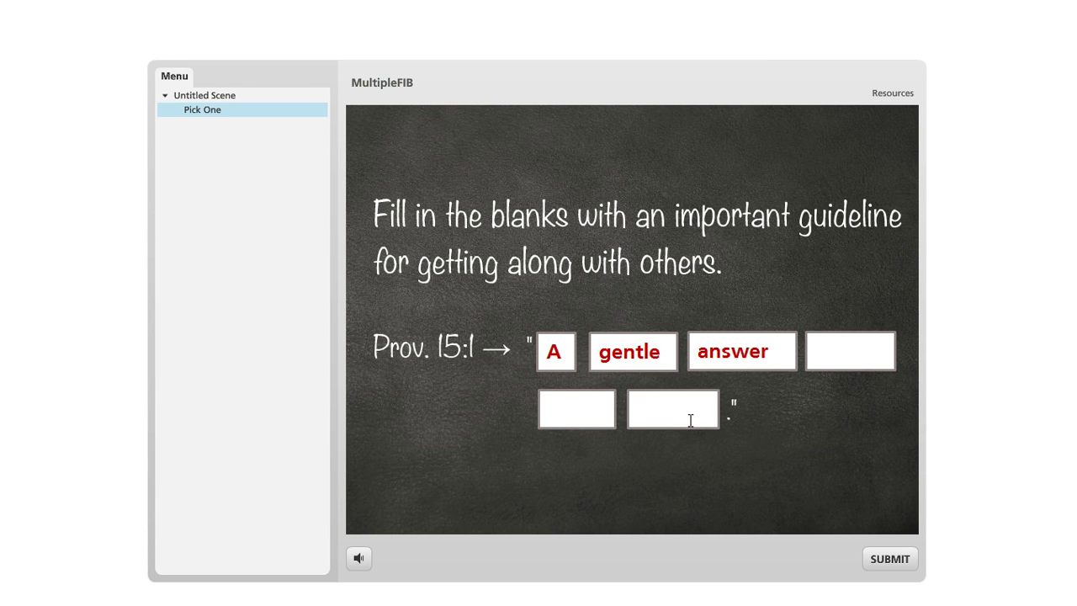
Step: Fill the last three blanks of the Prov. 15:1 quiz with "turns", "away" and "wrath", and submit the answer
left_click(840, 348)
type("turns")
left_click(591, 407)
type("aw")
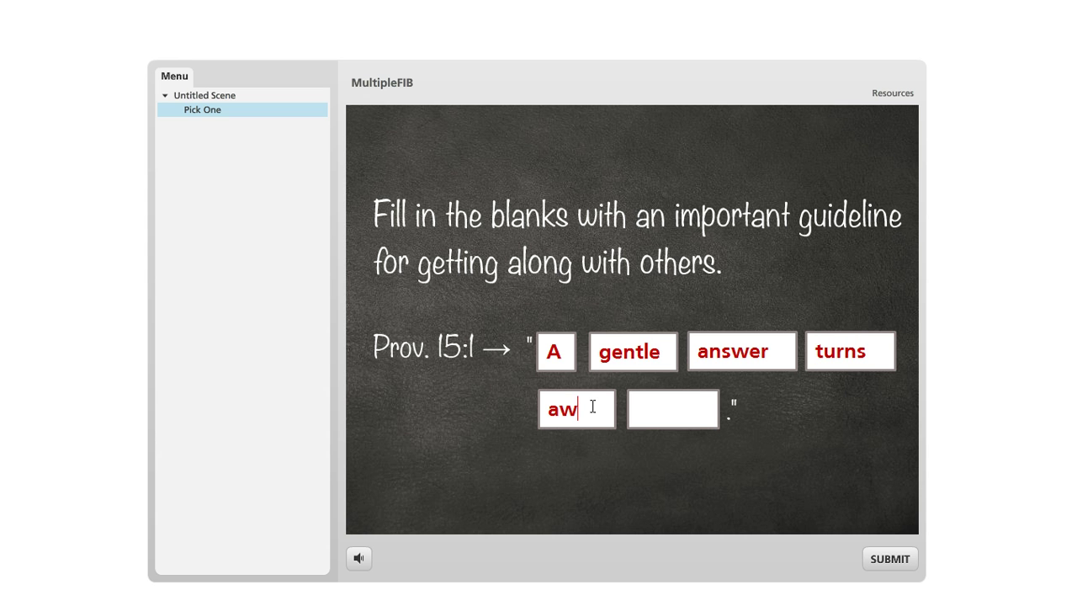
type("ay")
left_click(652, 409)
type("wrath")
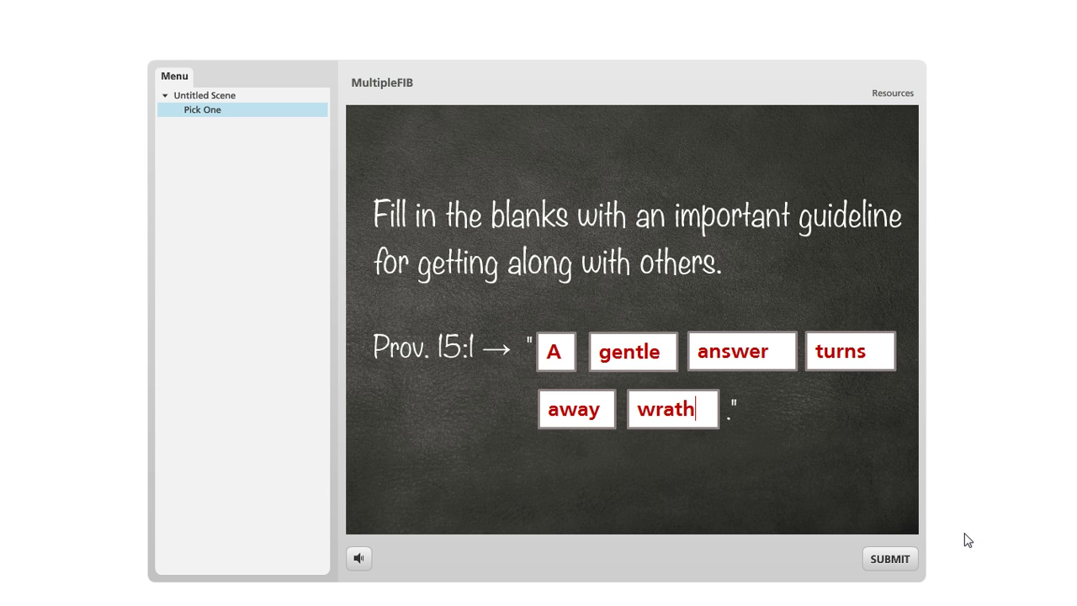
left_click(905, 565)
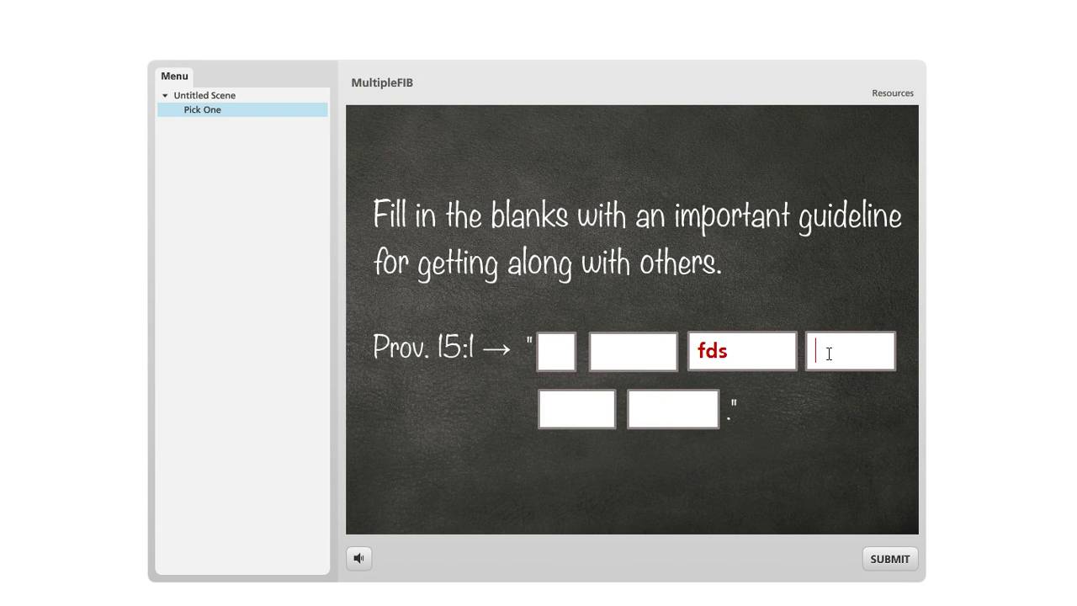
Step: Enter the wrong answers "a" in the fourth blank and "ag" in the sixth blank, and submit the quiz
type("a")
left_click(671, 412)
type("ag")
left_click(897, 562)
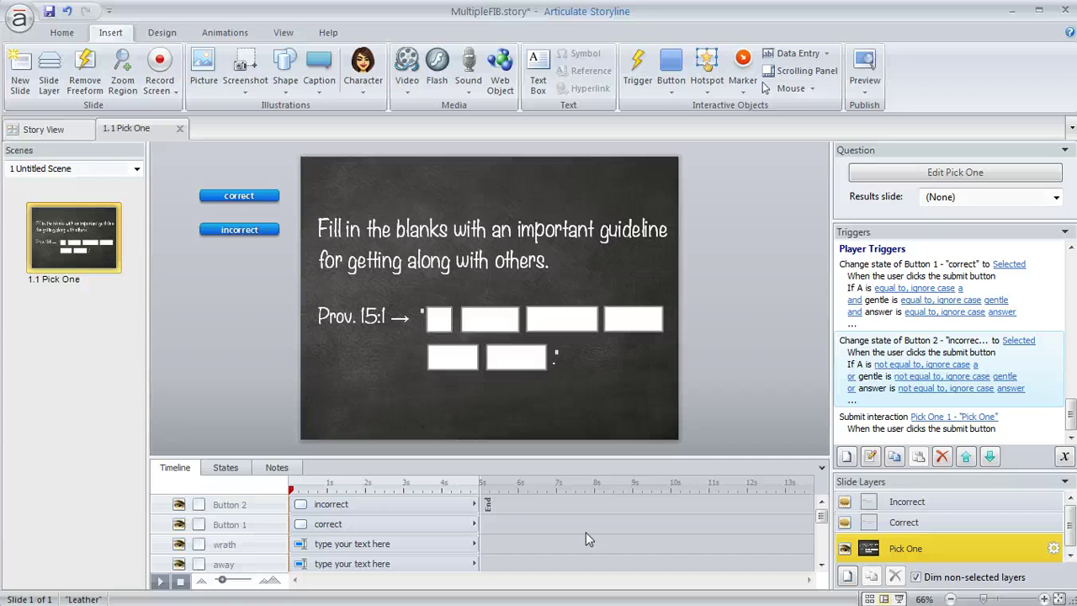
Step: Select the off-slide "correct" and "incorrect" buttons together to point them out, and clear the selection
left_click_drag(184, 164, 298, 251)
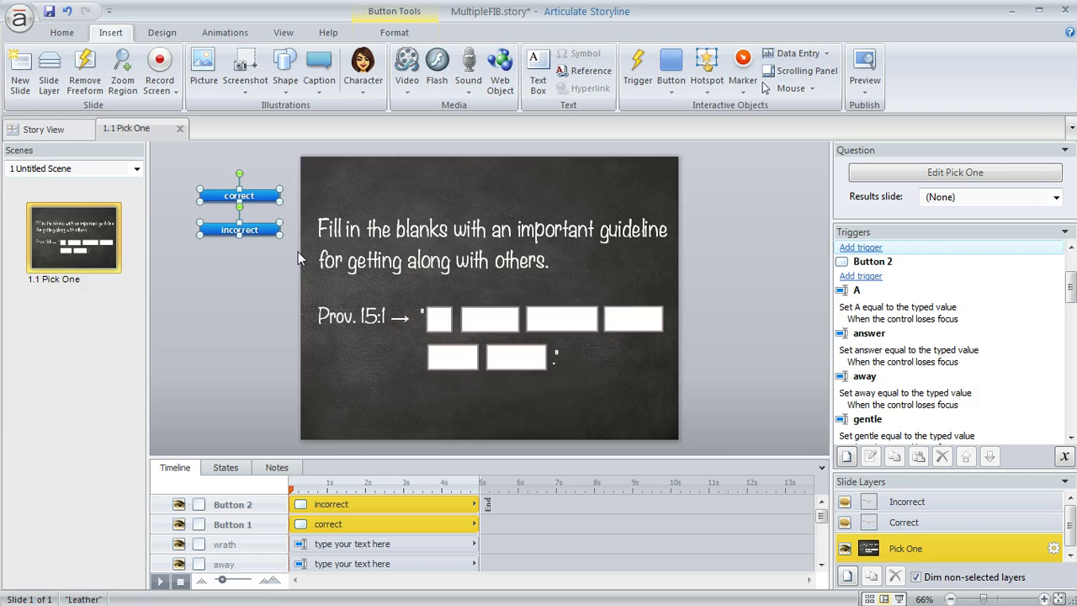
left_click(240, 270)
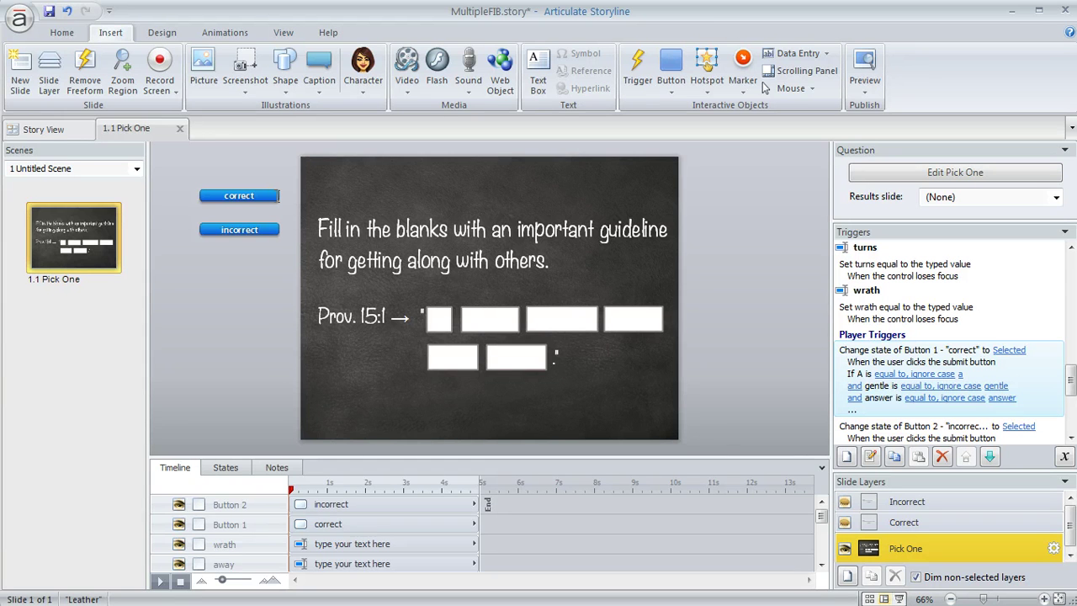
left_click_drag(722, 283, 699, 331)
left_click_drag(180, 171, 294, 252)
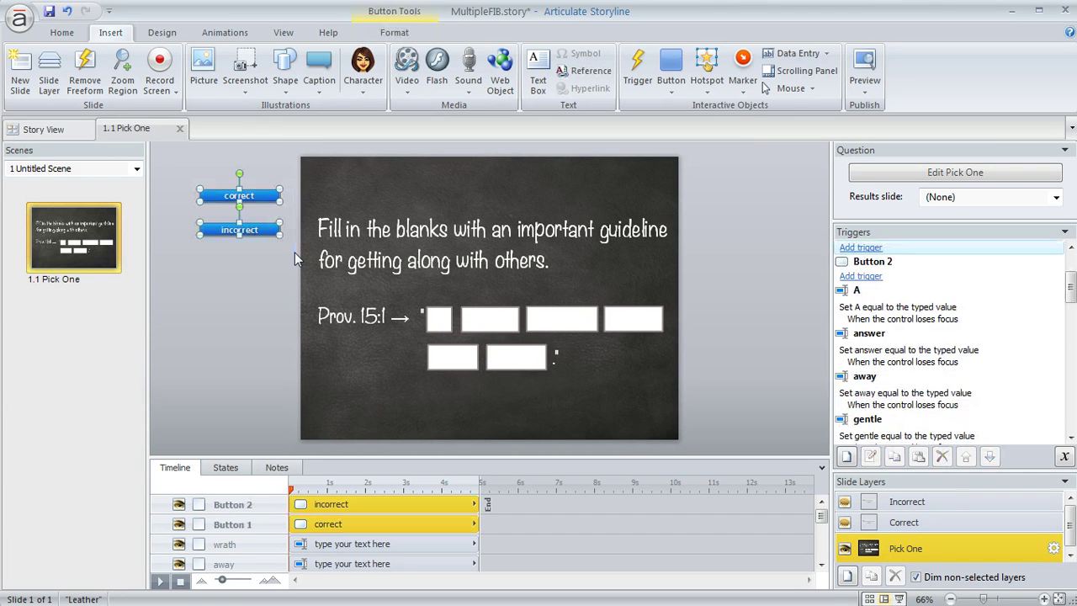
left_click(275, 304)
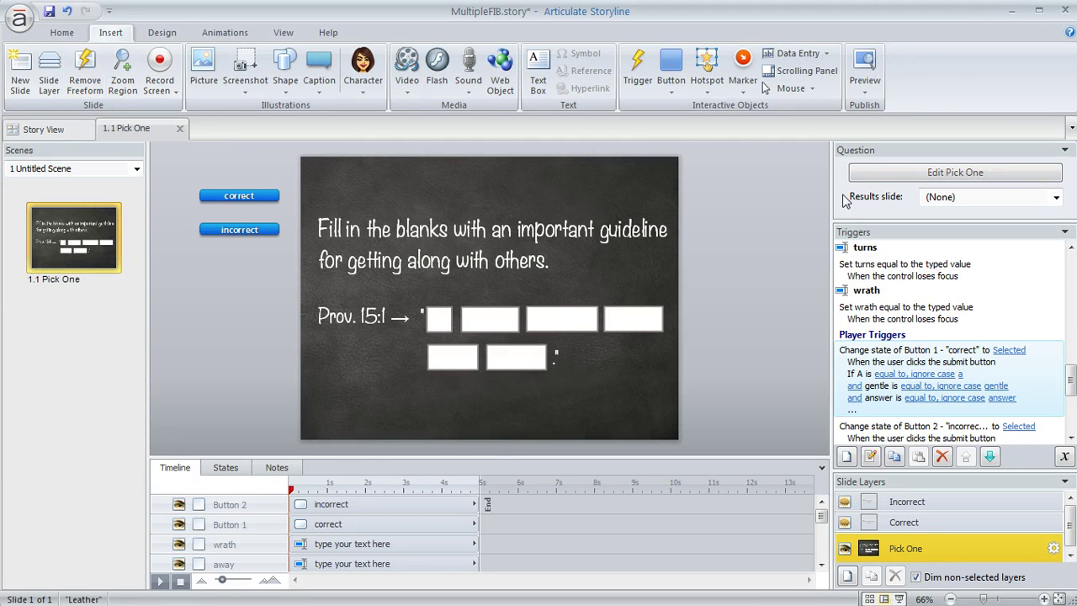
Step: Open the Pick One question for editing and assign Button 1 - "correct" to choice A
left_click(869, 174)
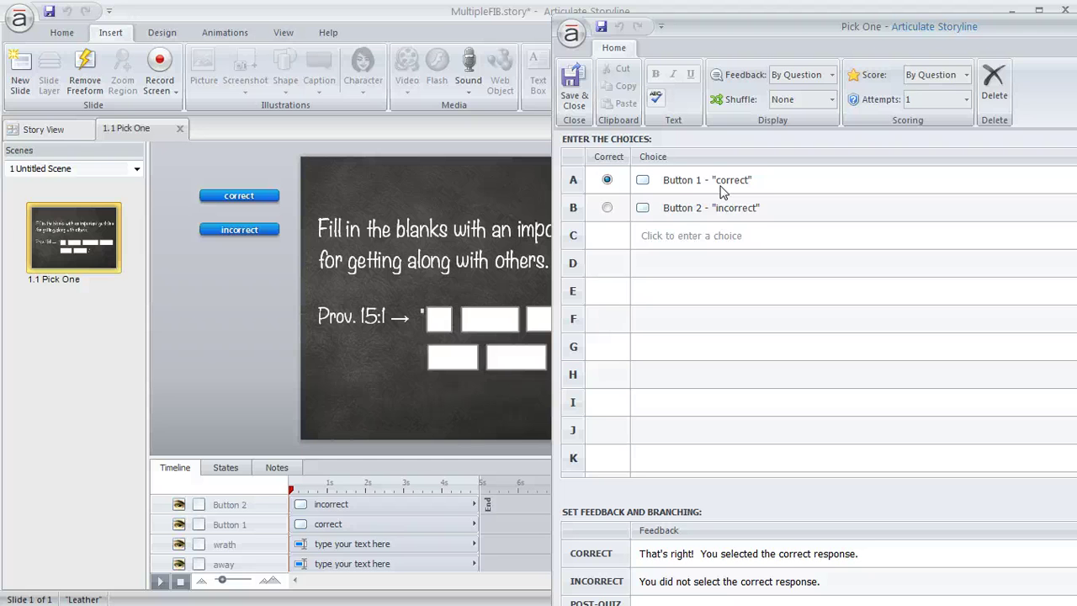
left_click(679, 181)
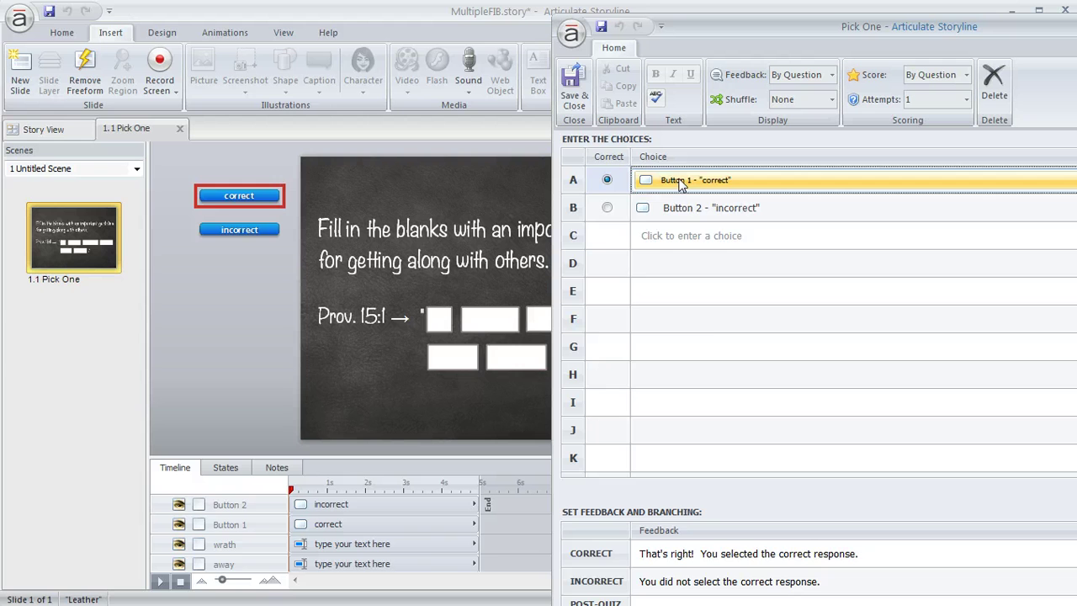
left_click(680, 182)
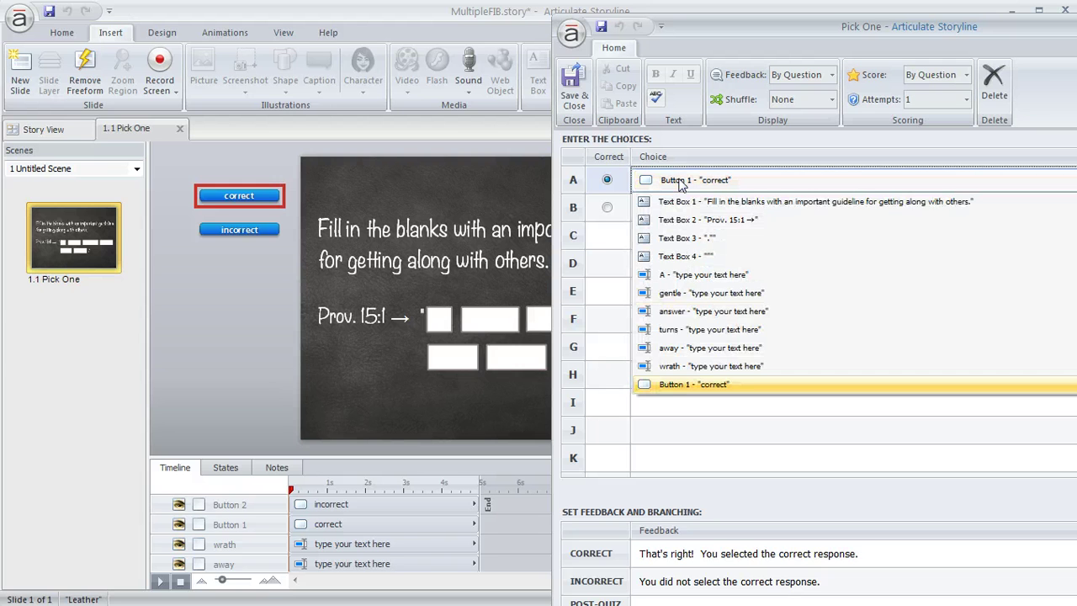
left_click(689, 384)
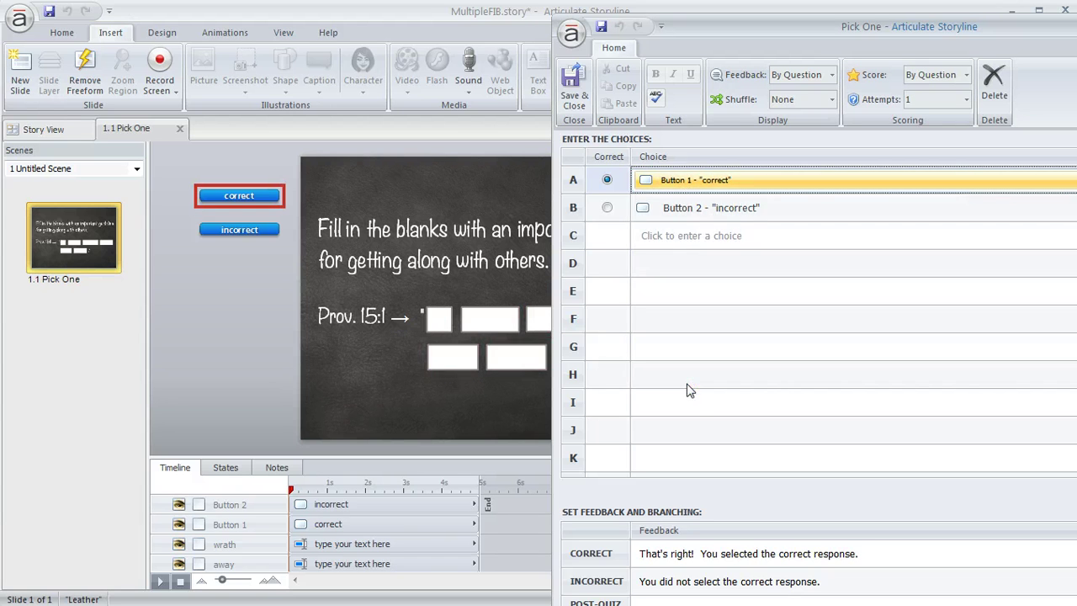
Step: Assign Button 2 - "incorrect" to choice B, and save and close the question
left_click(687, 212)
left_click(686, 212)
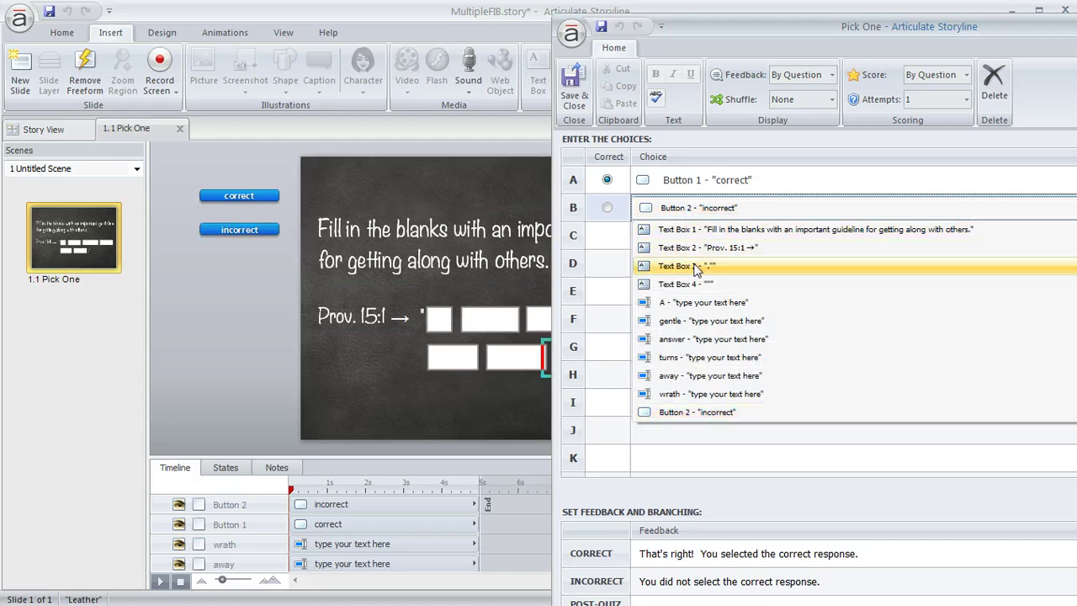
left_click(705, 418)
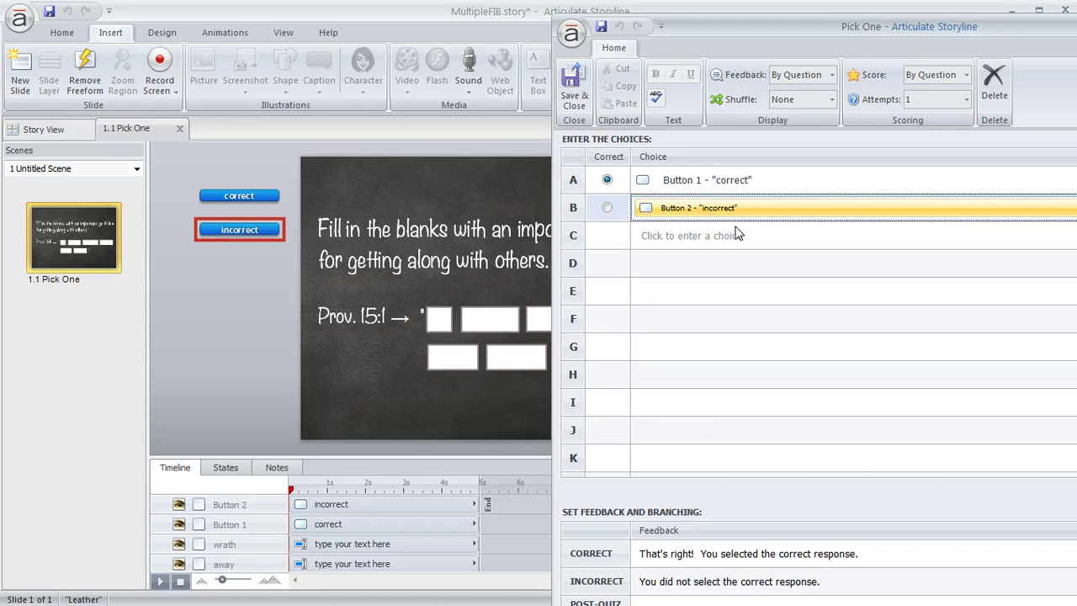
left_click(740, 212)
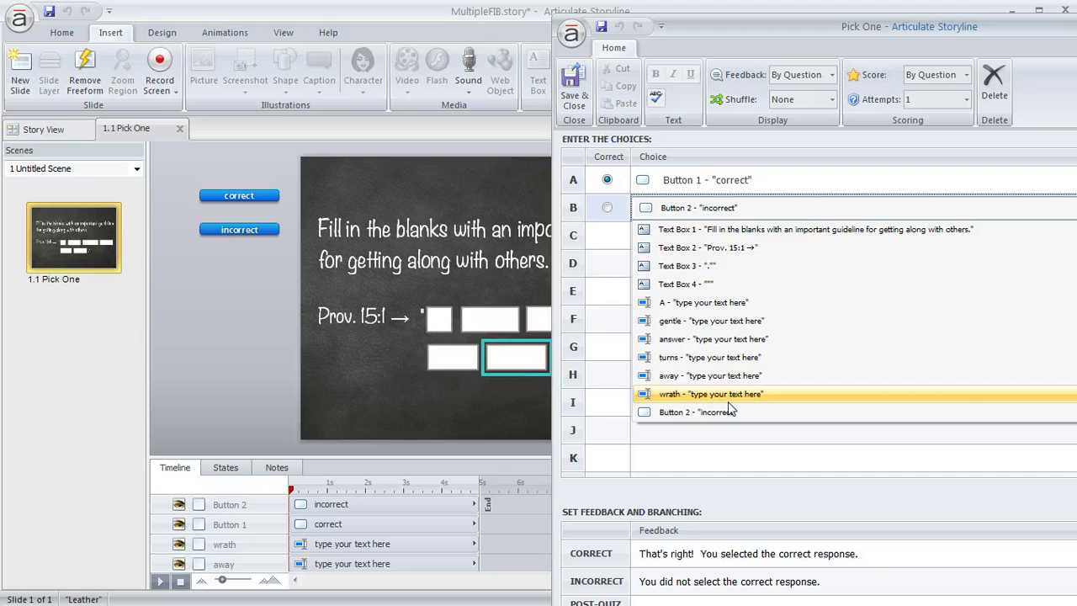
left_click(709, 418)
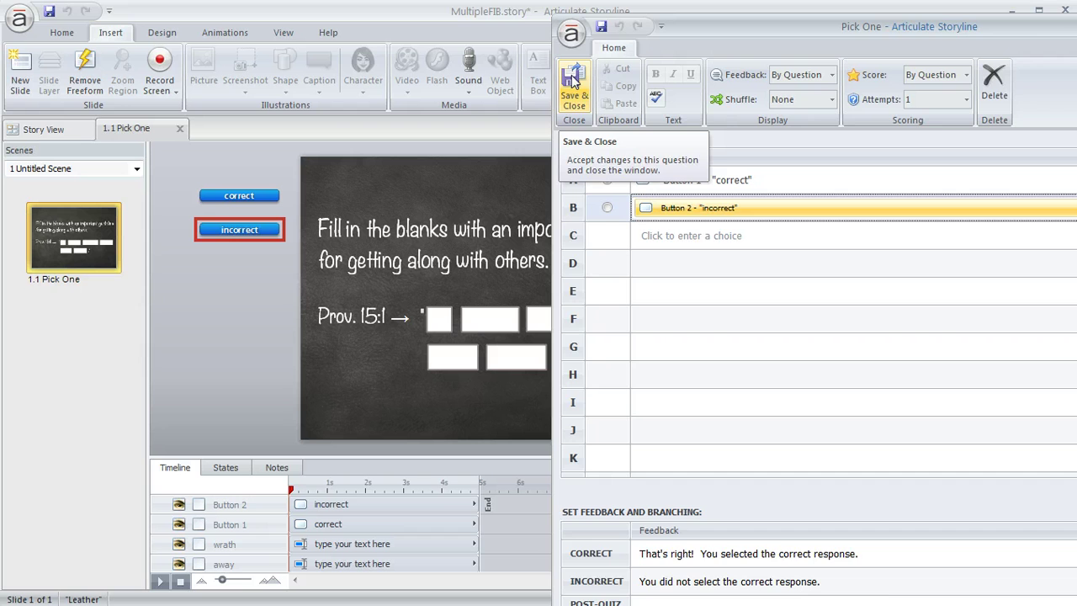
left_click(572, 78)
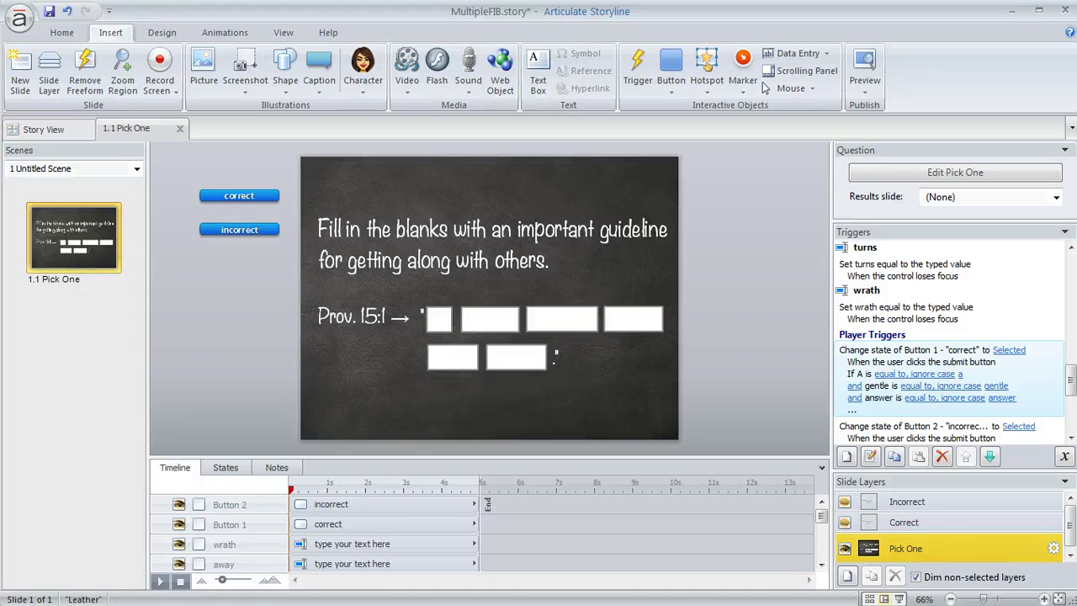
Step: Examine the three player triggers run by the submit button in relation to the off-slide buttons and the slide's text entry fields
left_click(1070, 437)
scroll(950, 341, "down", 1)
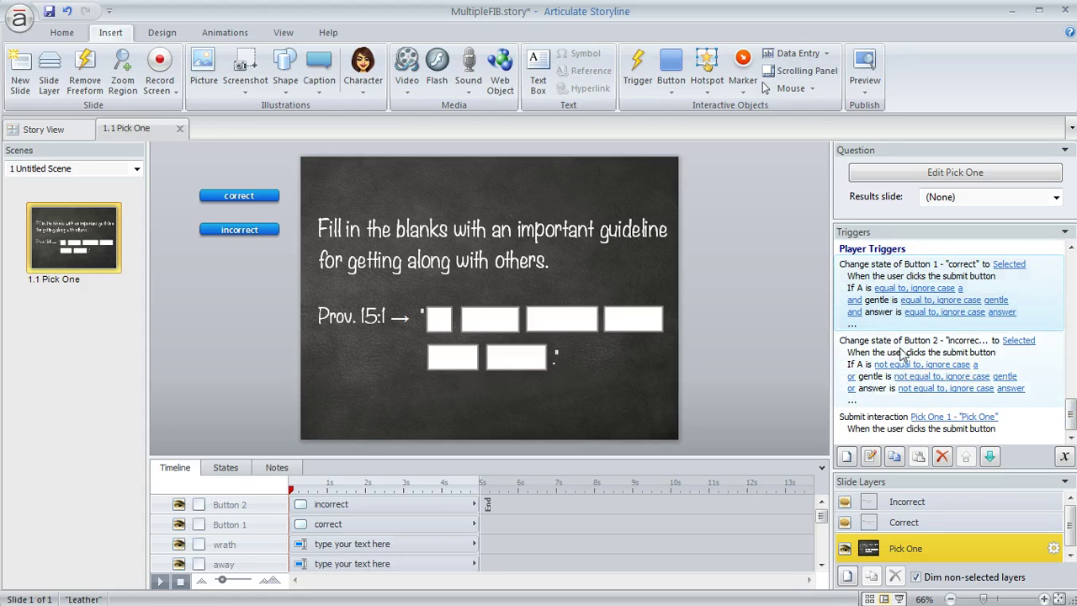
left_click(860, 427)
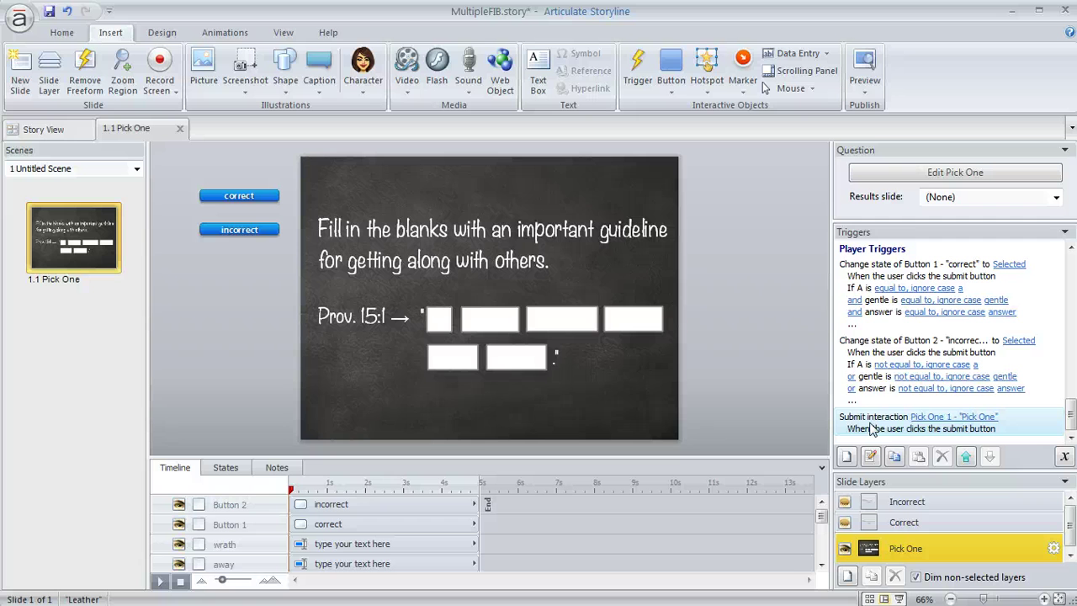
left_click(895, 273)
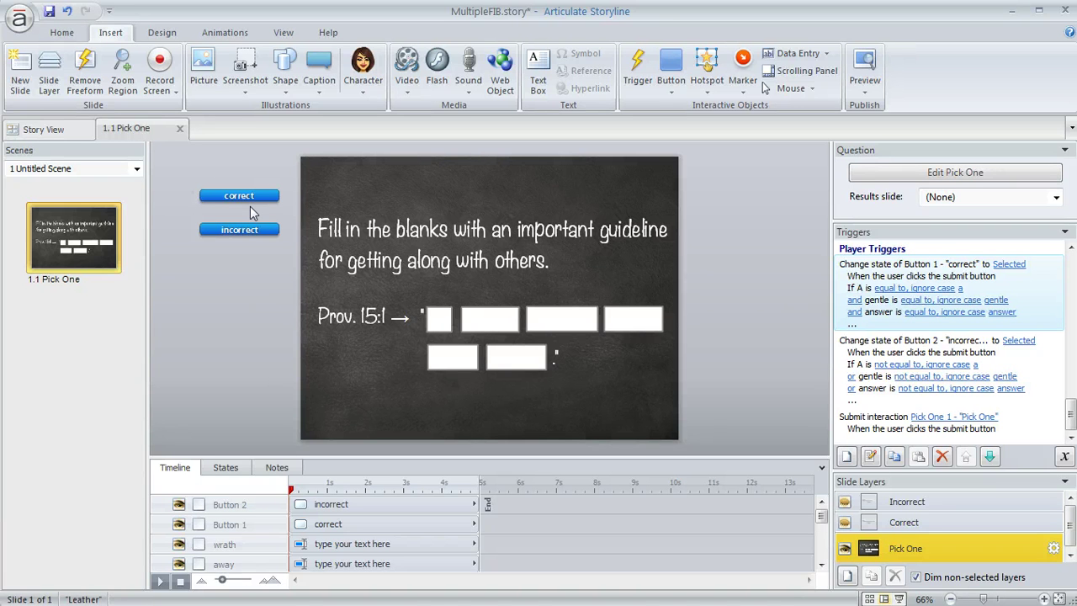
left_click_drag(708, 289, 390, 397)
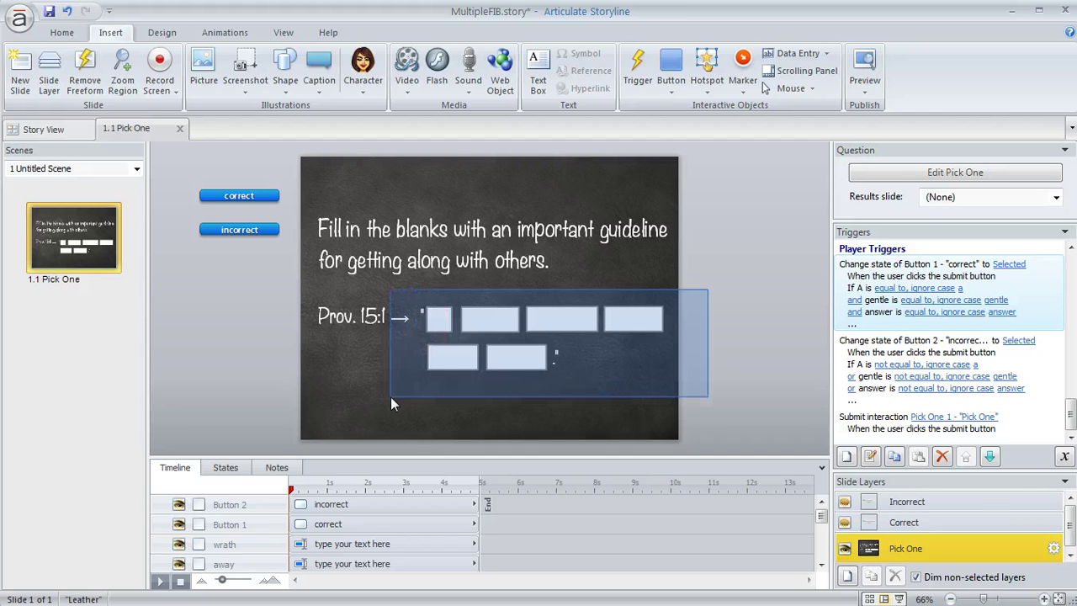
left_click_drag(390, 396, 428, 385)
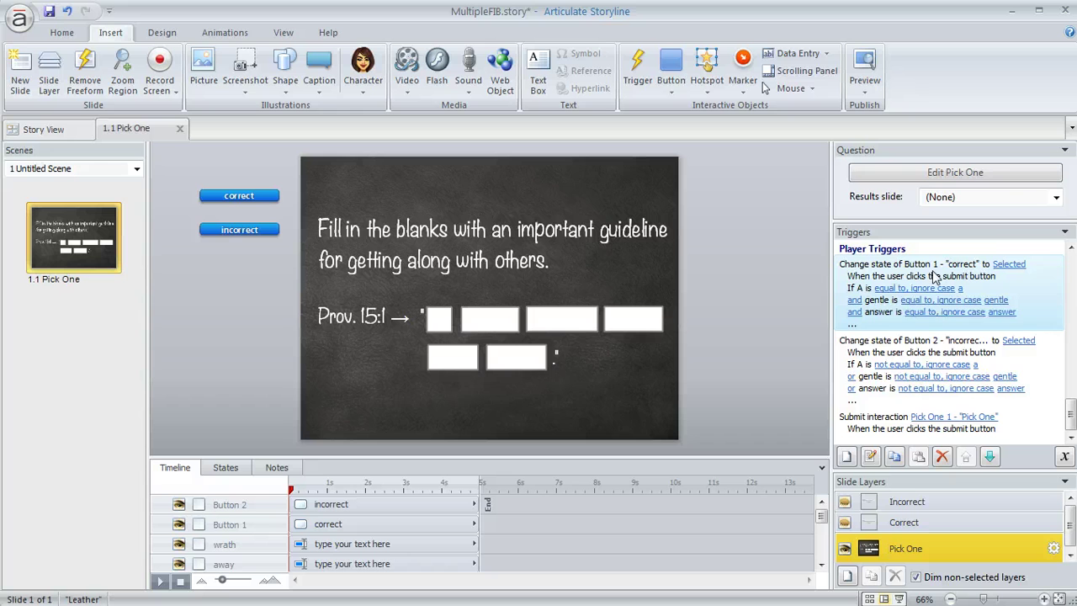
left_click(846, 347)
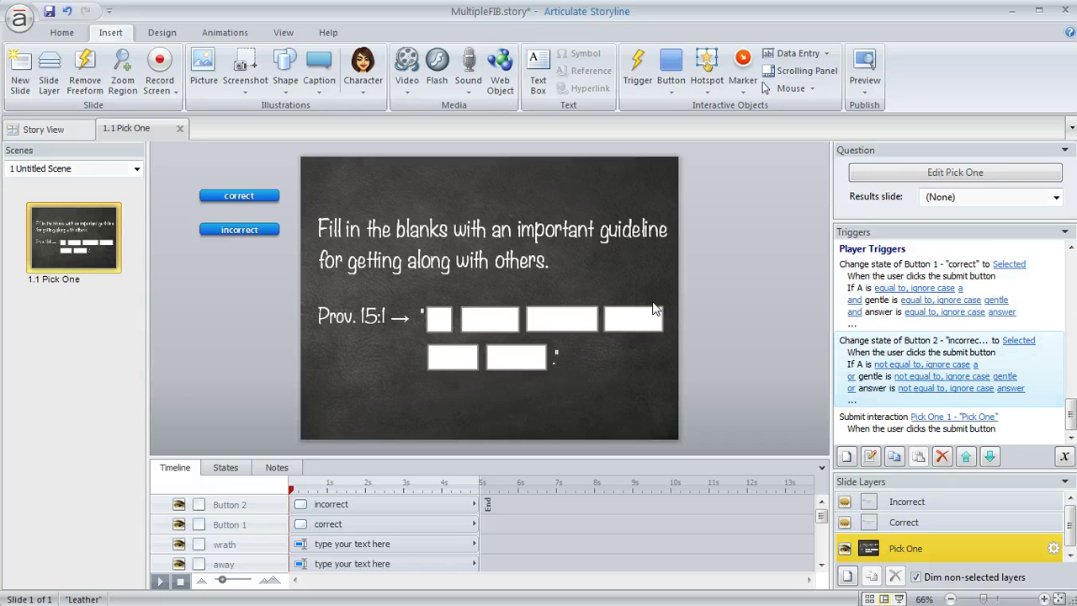
mouse_move(187, 204)
left_mouse_down()
mouse_move(297, 262)
mouse_move(195, 216)
left_mouse_up()
left_click_drag(696, 289, 678, 325)
Step: Open the trigger that changes the state of Button 1 - "correct" and review its full list of conditions
double_click(894, 280)
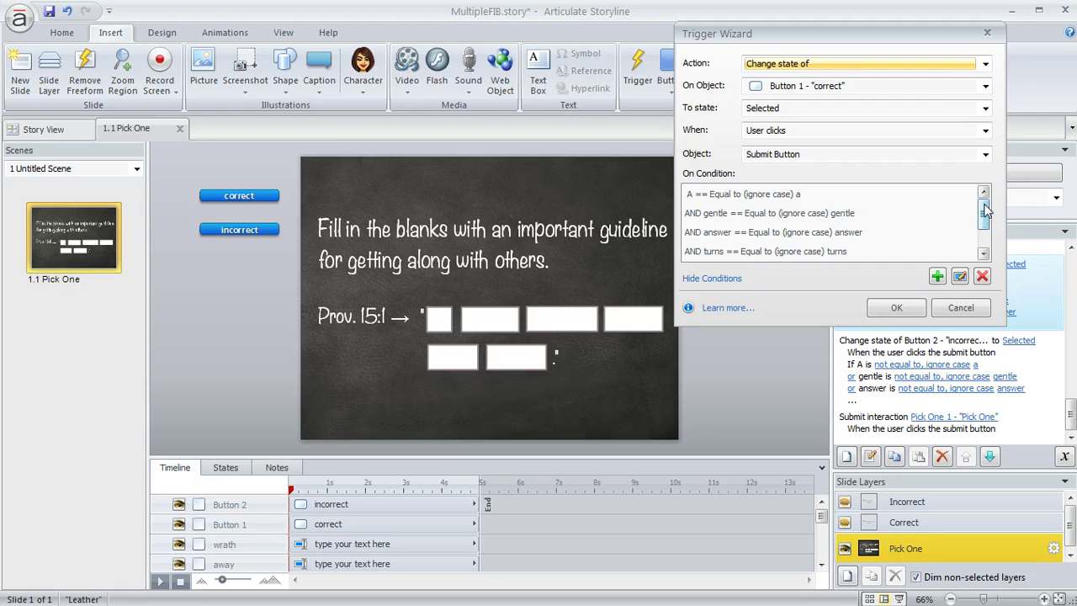
scroll(982, 217, "down", 1)
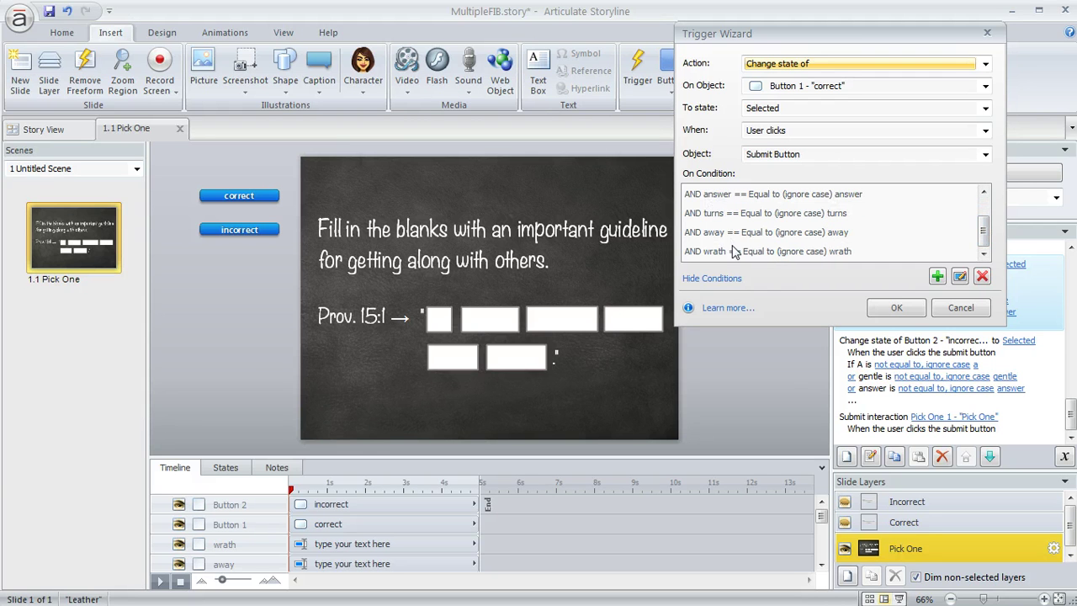
left_click_drag(986, 232, 986, 208)
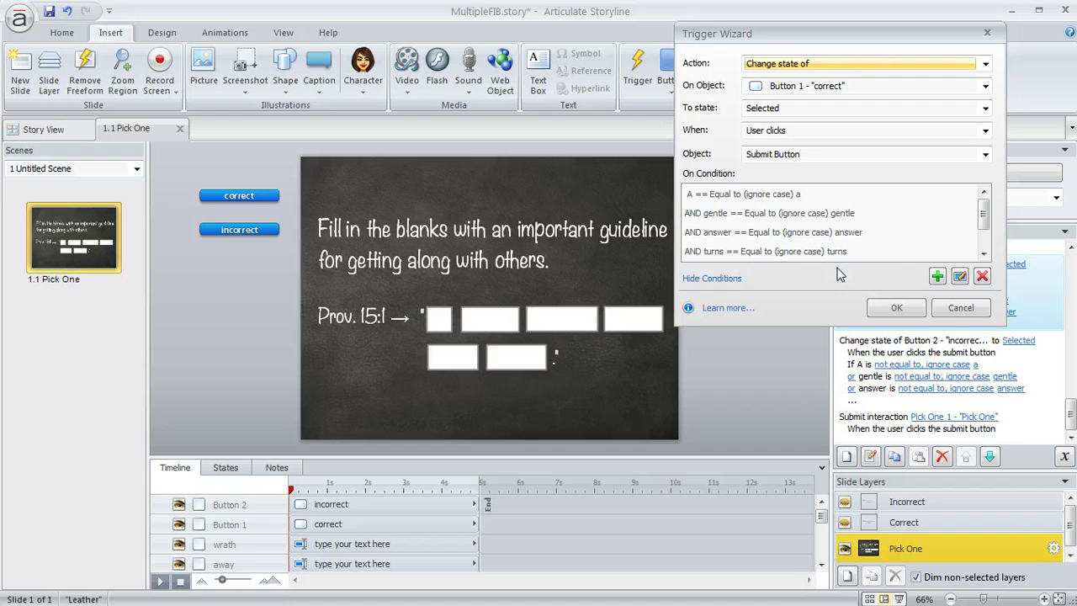
left_click(904, 311)
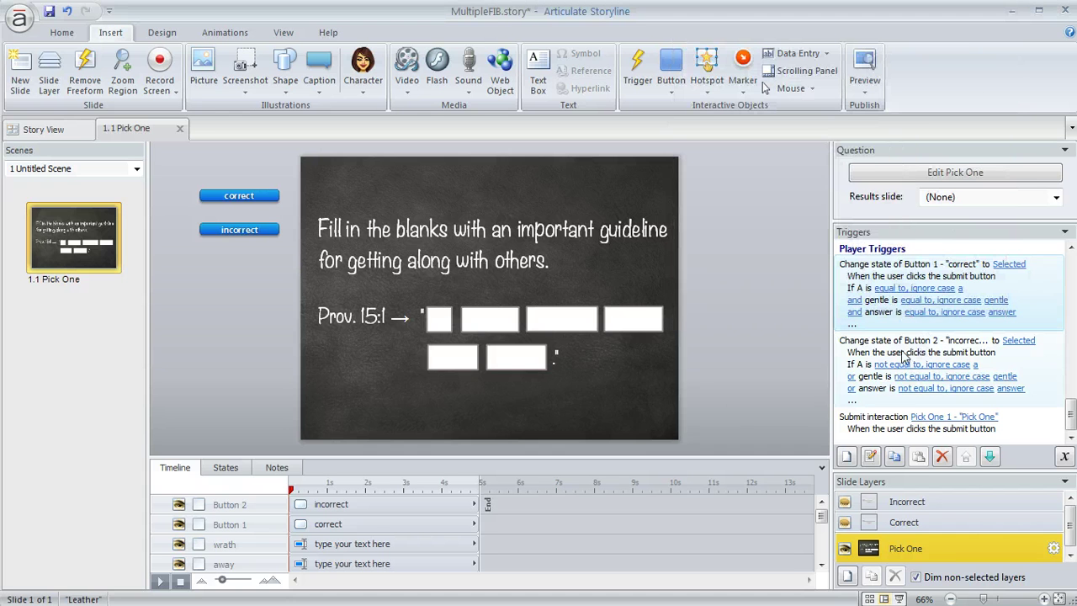
Step: Open the trigger that changes the state of Button 2 - "incorrect", review its conditions against the text entry fields, and cancel the dialog
double_click(900, 352)
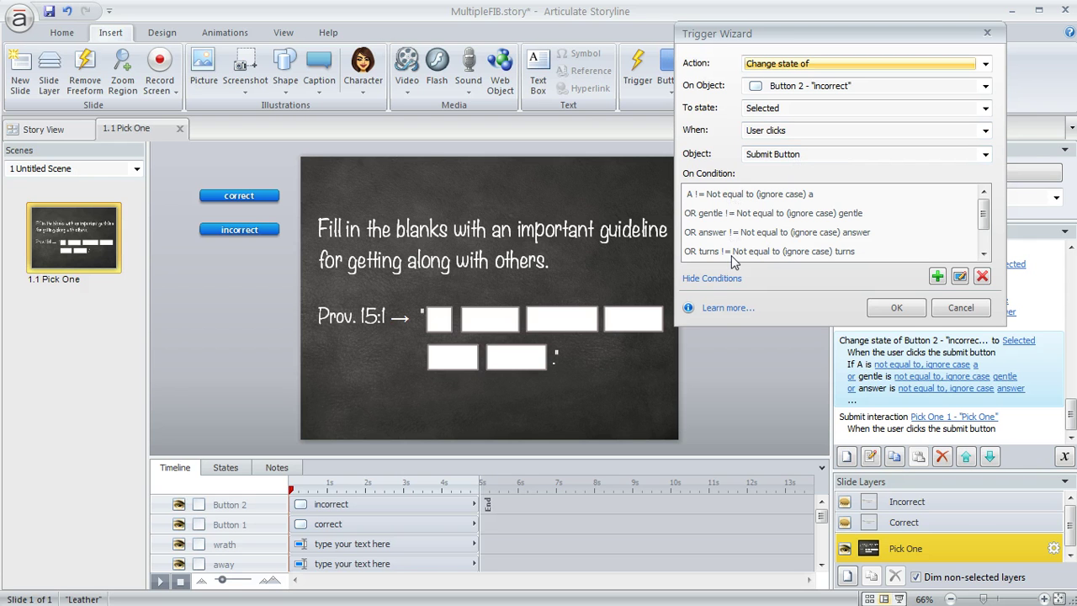
left_click(966, 310)
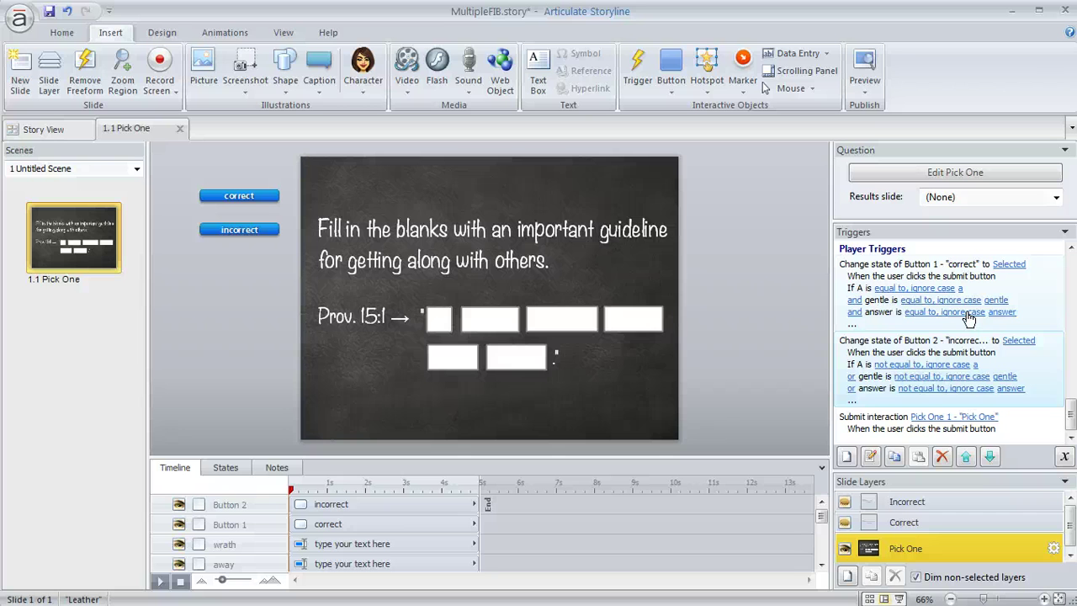
left_click_drag(688, 287, 409, 397)
left_click_drag(688, 287, 776, 325)
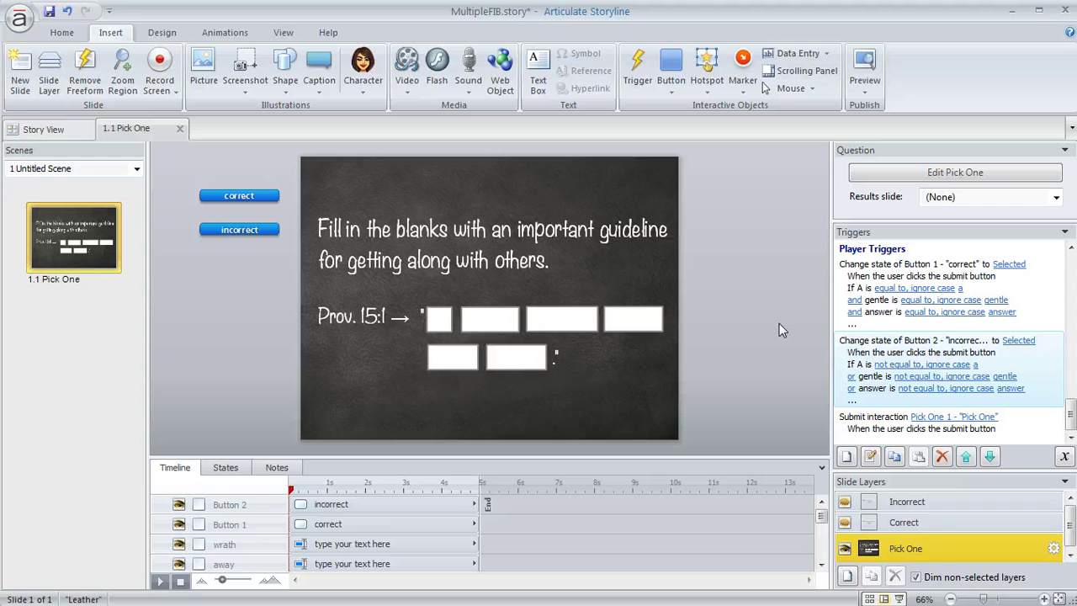